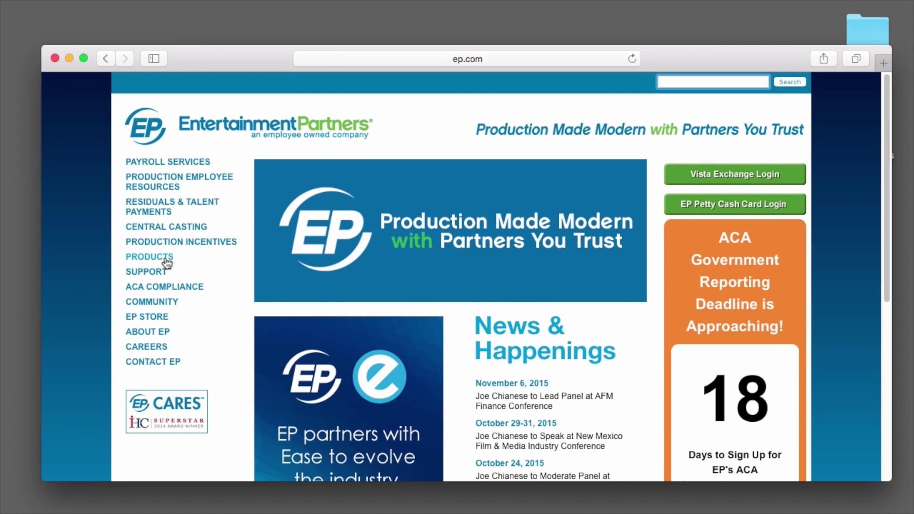
Step: Go to ep.com's Products list and open the Budgeting product page
left_click(193, 259)
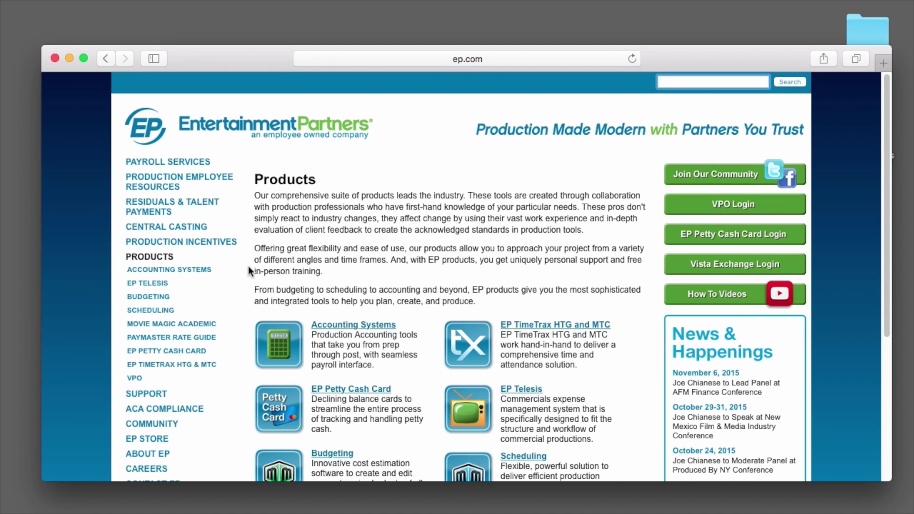
scroll(249, 271, "down", 5)
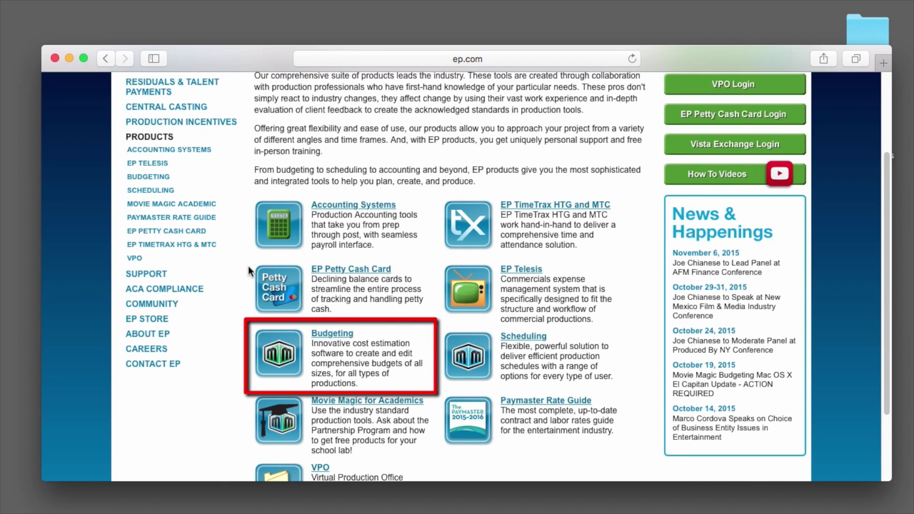
left_click(336, 333)
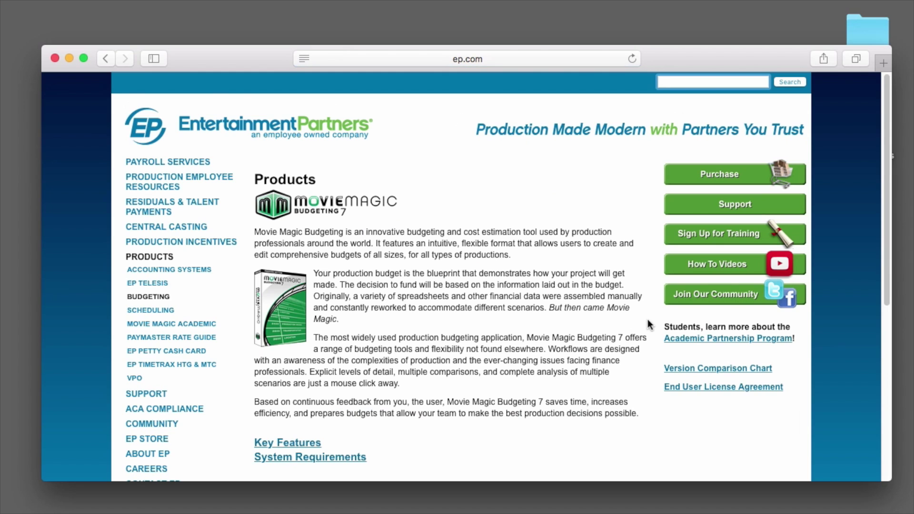
Step: Download MMB 7.6.2212 for Mac (MMB_FULL_INSTALLER_MAC.dmg) to the Desktop, then hide Safari
scroll(657, 321, "down", 10)
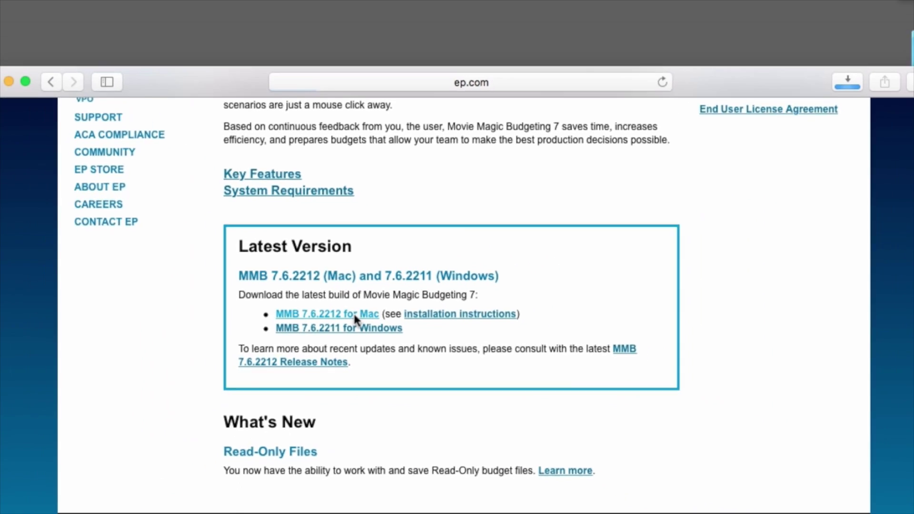
left_click(310, 288)
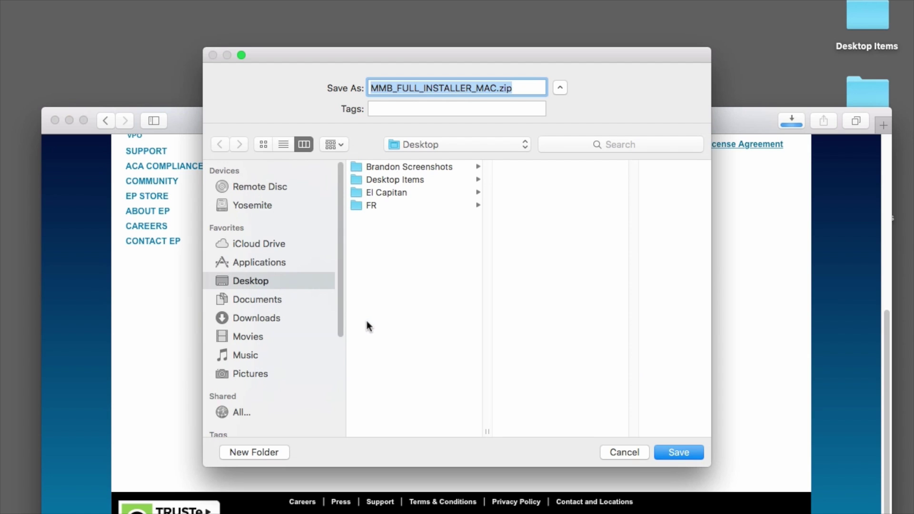
left_click(677, 452)
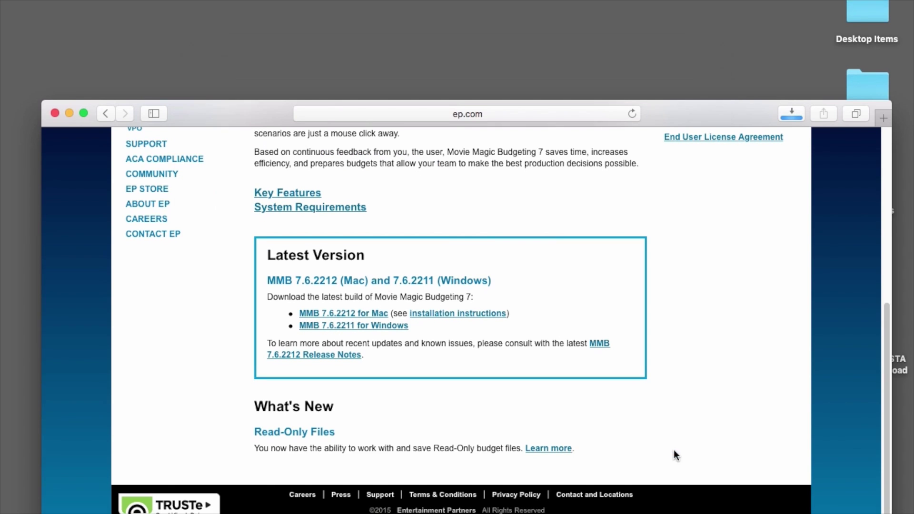
left_click(792, 49)
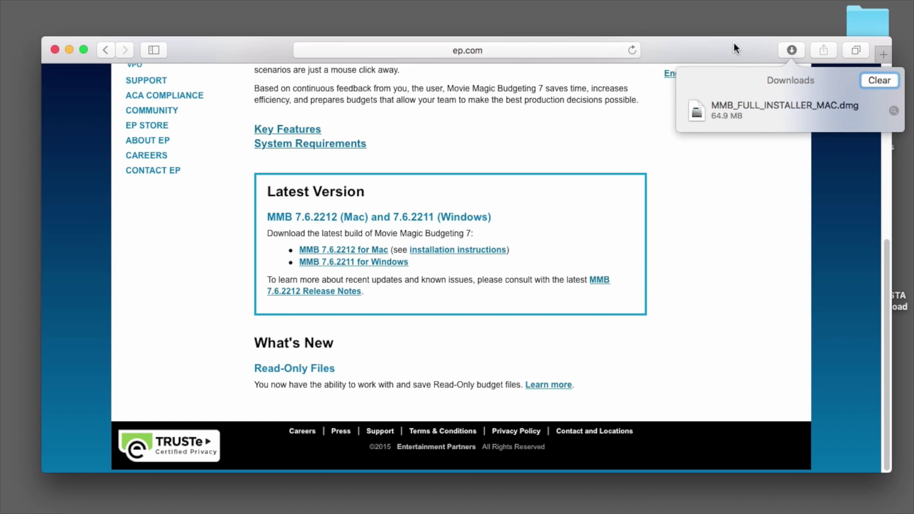
key("super+h")
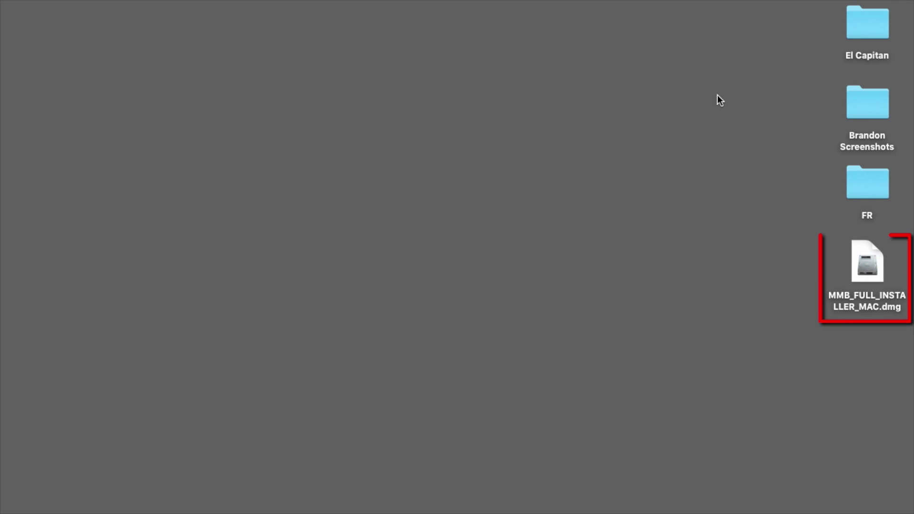
Step: Mount MMB_FULL_INSTALLER_MAC.dmg and open the MMB_MAC_7.6.2212 installer past the security warning
left_click(859, 248)
double_click(858, 247)
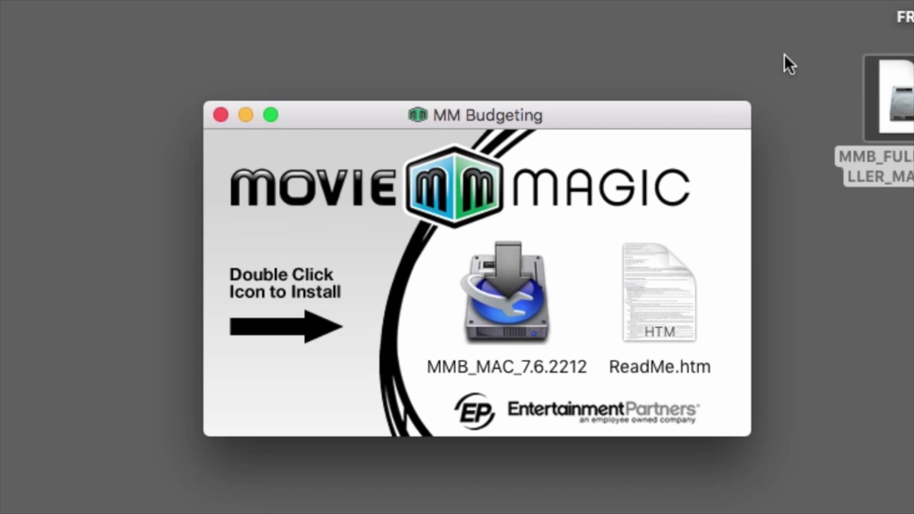
right_click(510, 301)
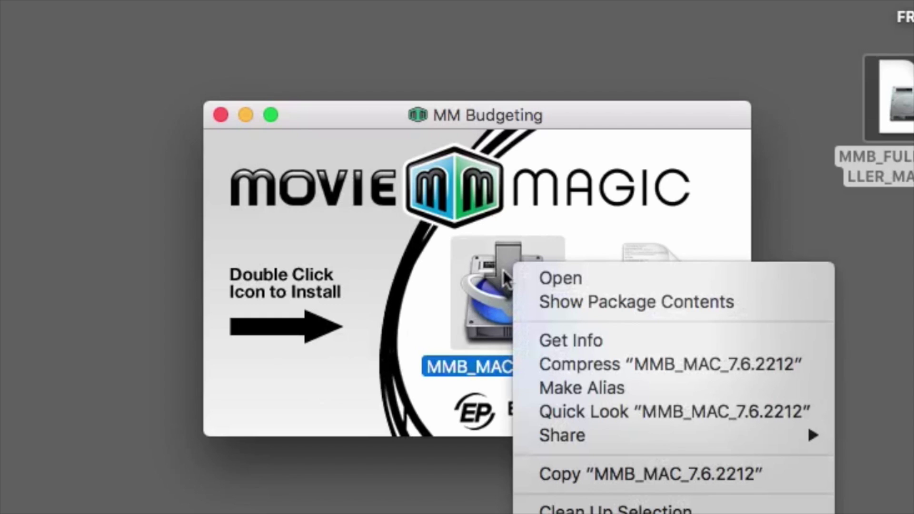
left_click(627, 278)
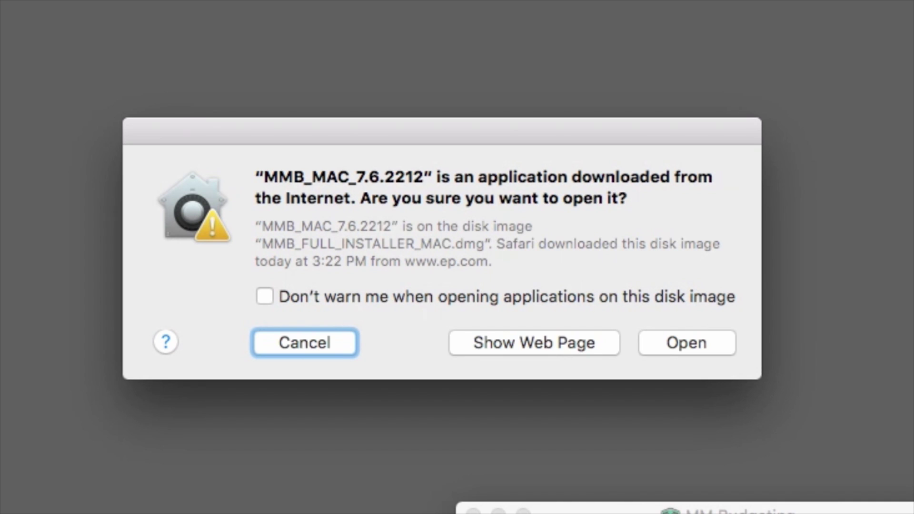
left_click(654, 345)
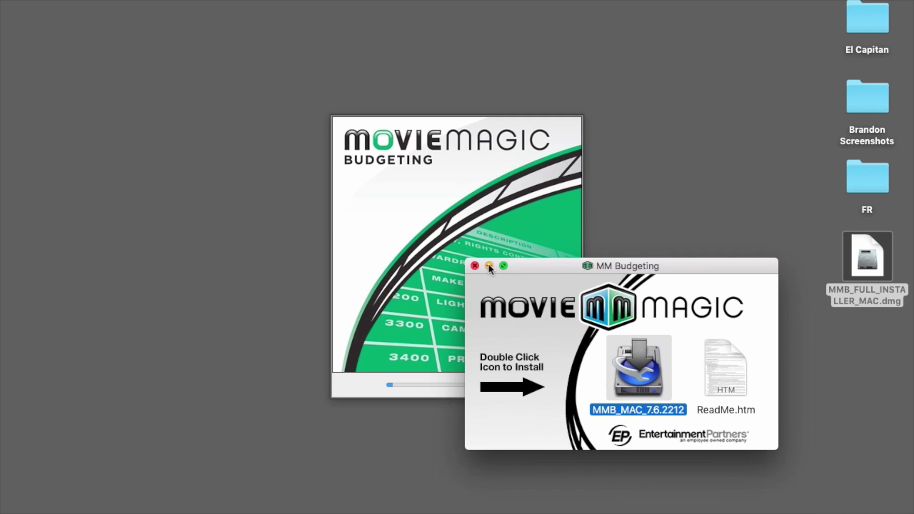
Step: Get past the installer's Welcome page and accept the License Agreement terms
left_click(490, 267)
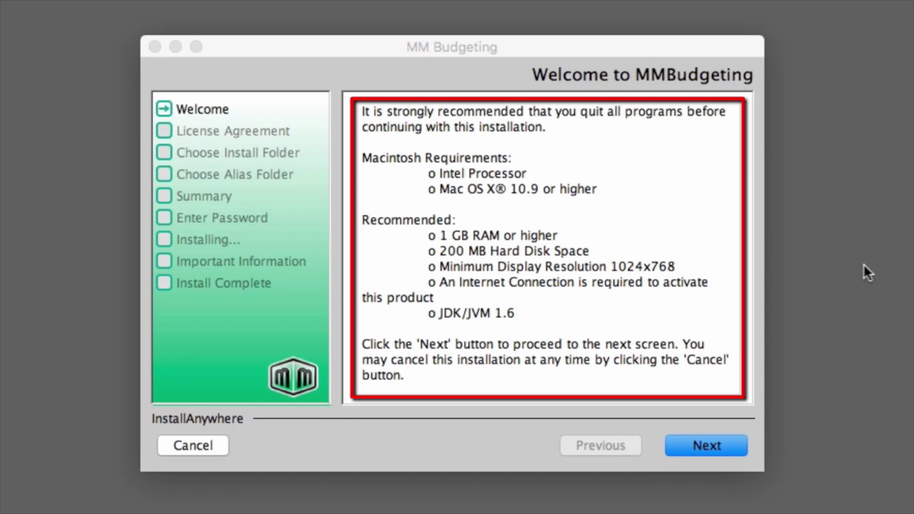
left_click(738, 452)
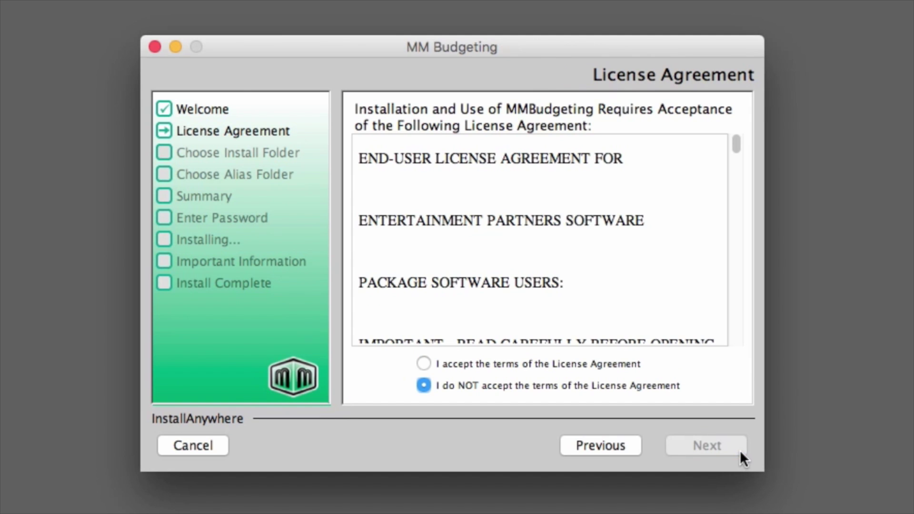
left_click_drag(737, 144, 739, 333)
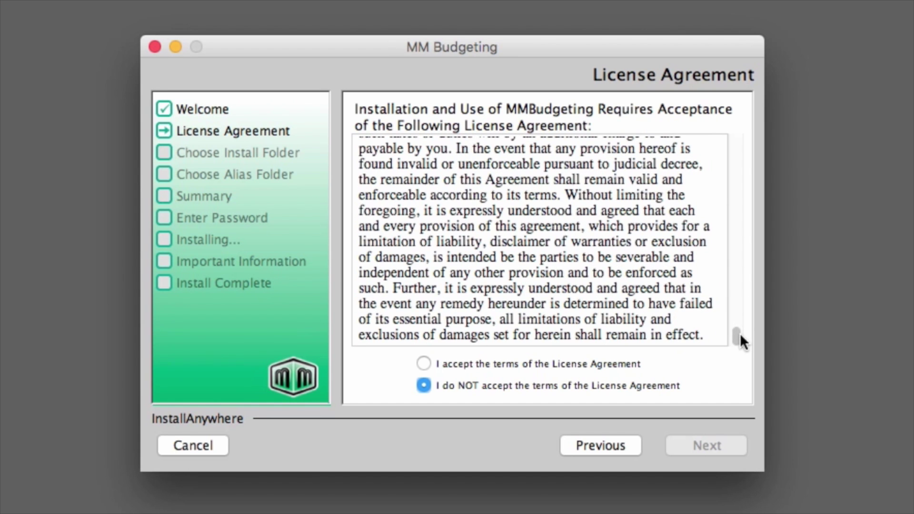
left_click(425, 365)
left_click(736, 447)
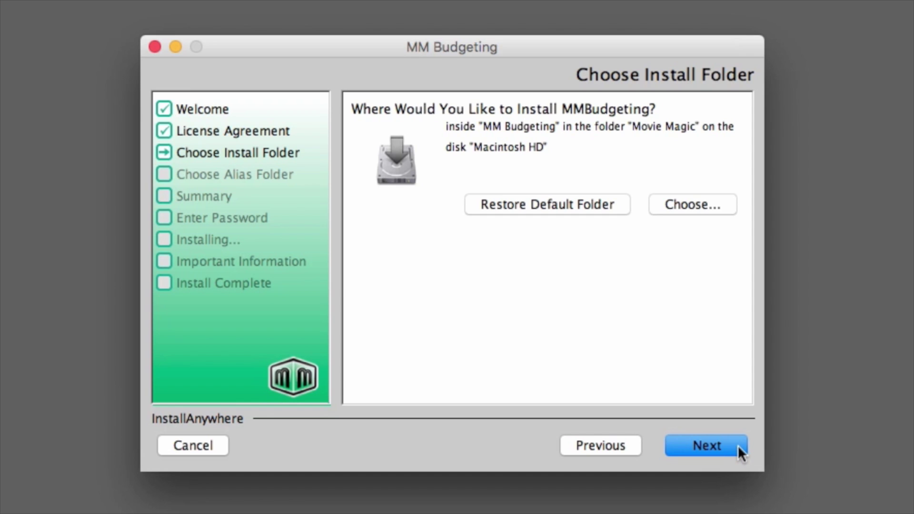
Step: Keep the default Movie Magic install folder and Dock aliases, then get past the Summary
left_click(739, 450)
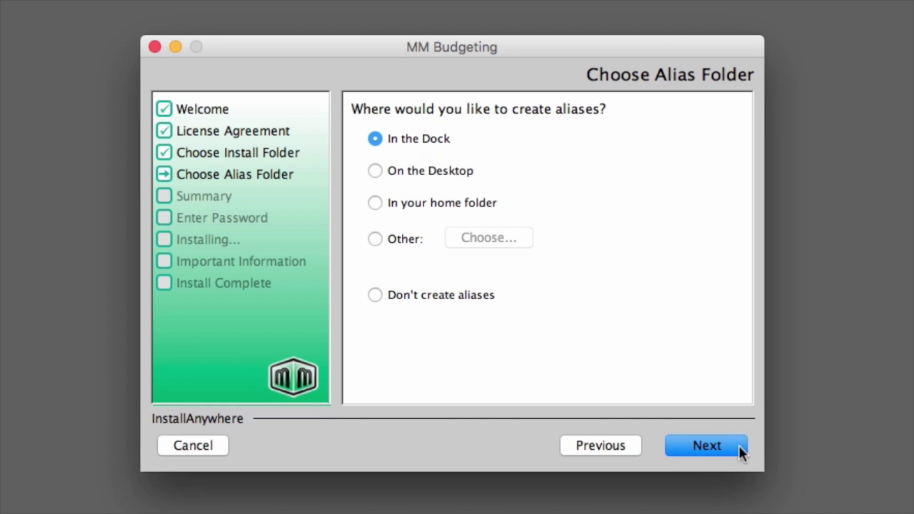
left_click(739, 447)
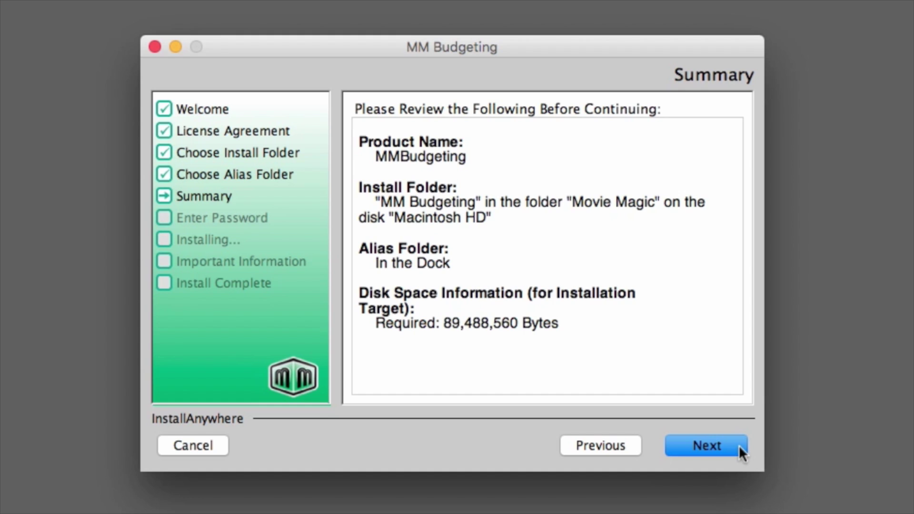
left_click(740, 446)
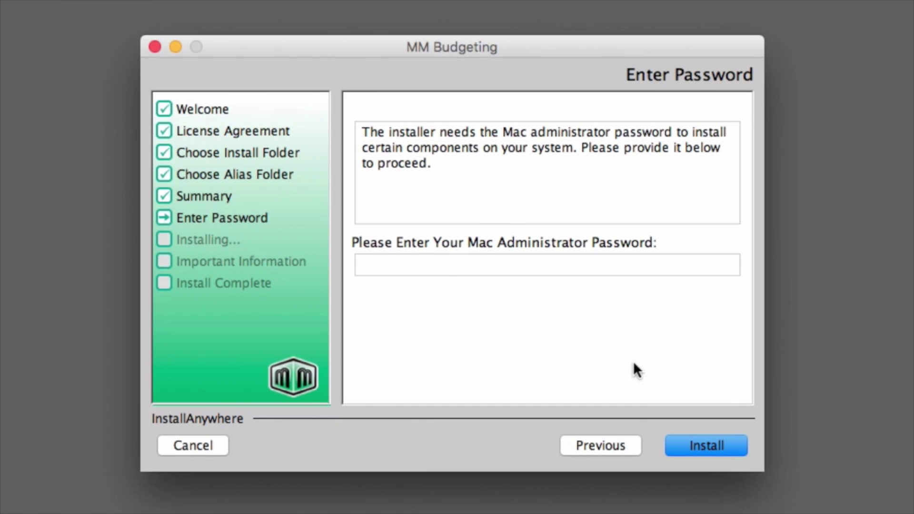
Step: Enter the Mac administrator password and start the installation
left_click(487, 262)
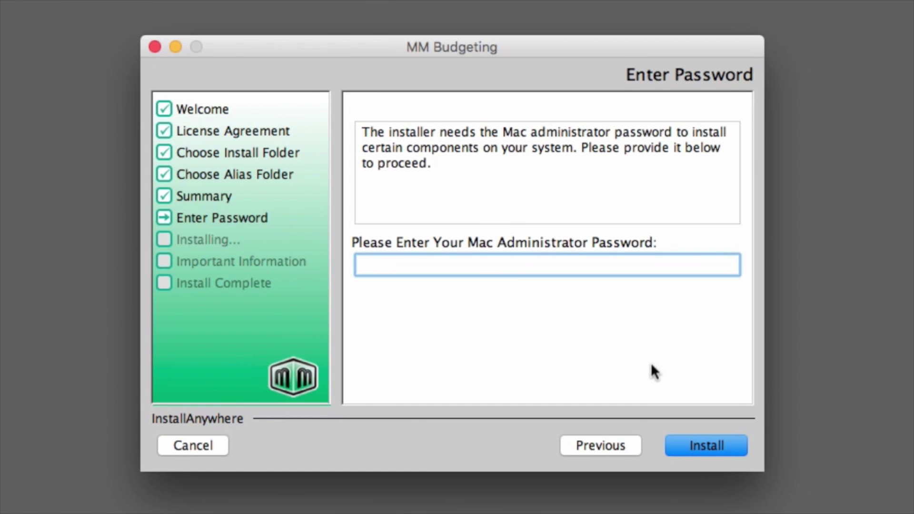
type("****")
type("*******")
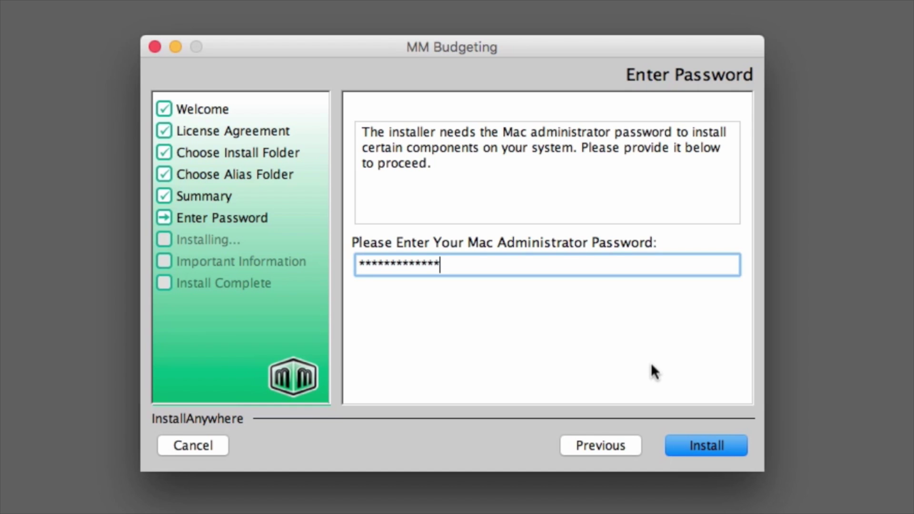
type("*")
left_click(738, 447)
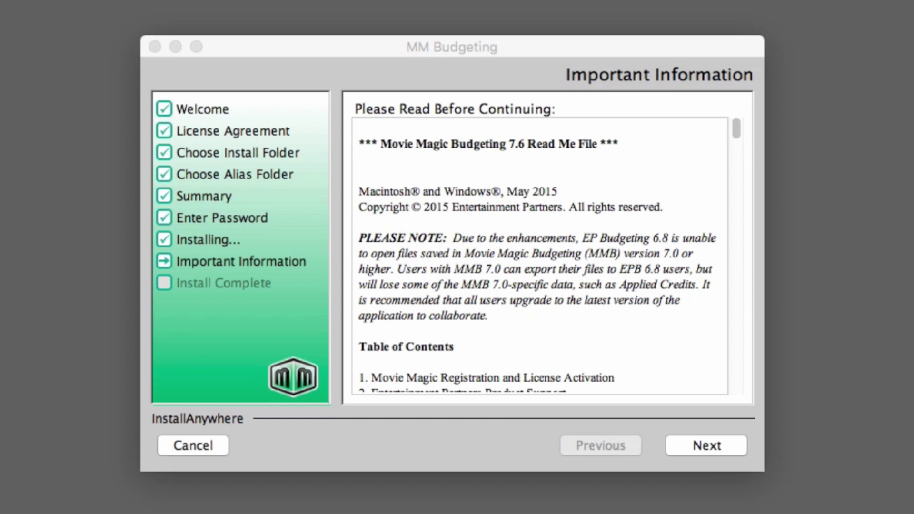
Step: Scroll through the Budgeting 7.6 Read Me and finish the installation with Done
left_click_drag(736, 130, 741, 399)
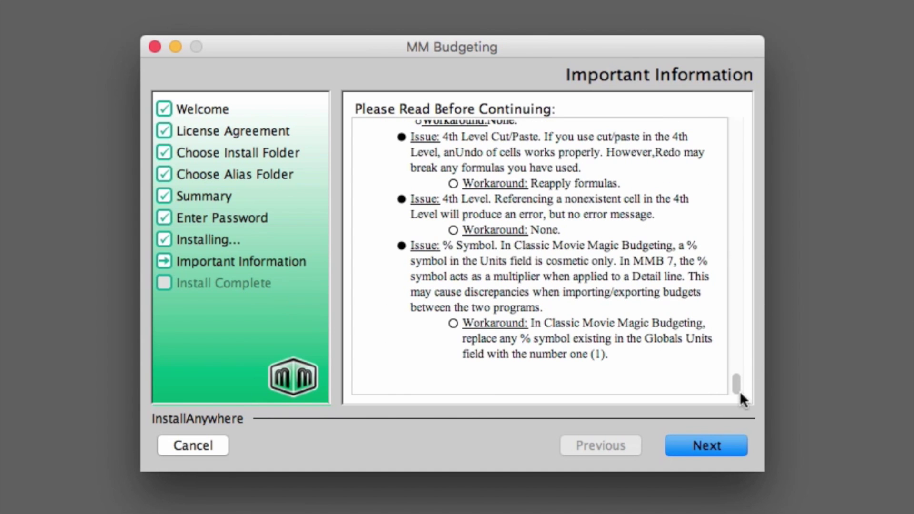
left_click(739, 446)
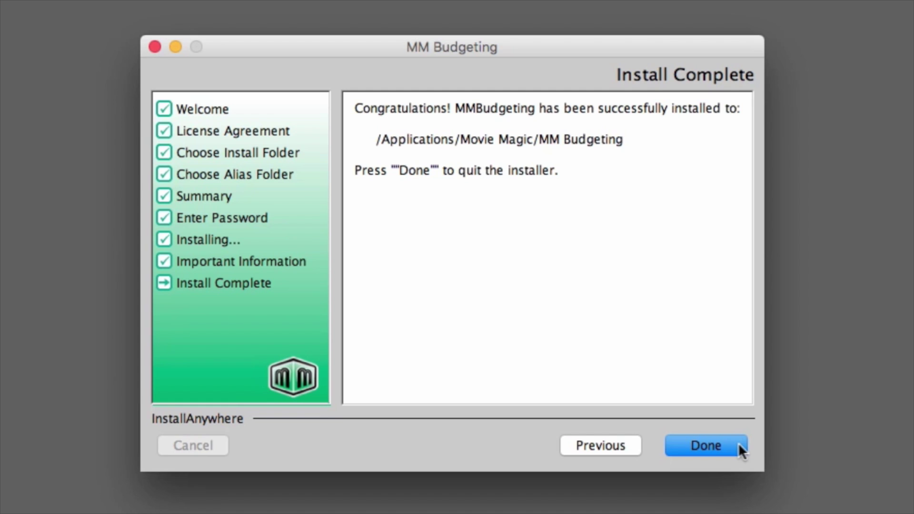
left_click(739, 446)
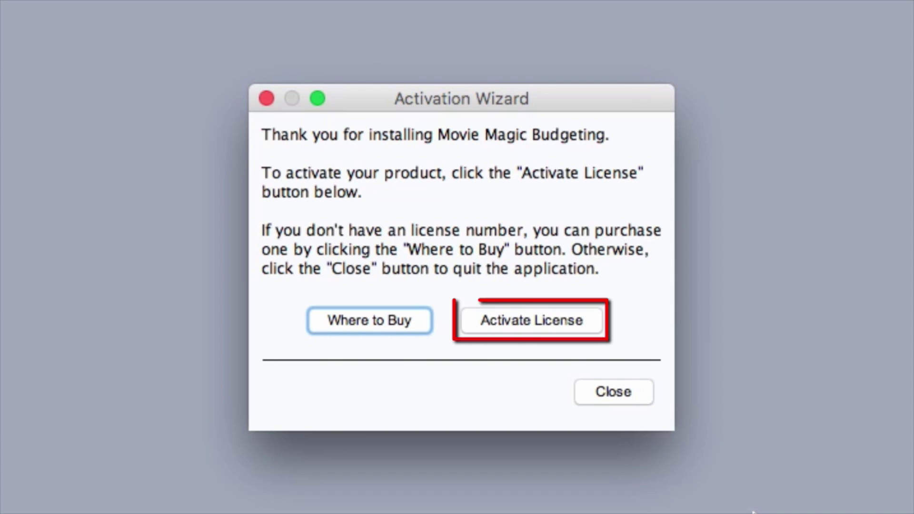
Step: Choose Activate License in the Movie Magic Budgeting Activation Wizard
left_click(588, 320)
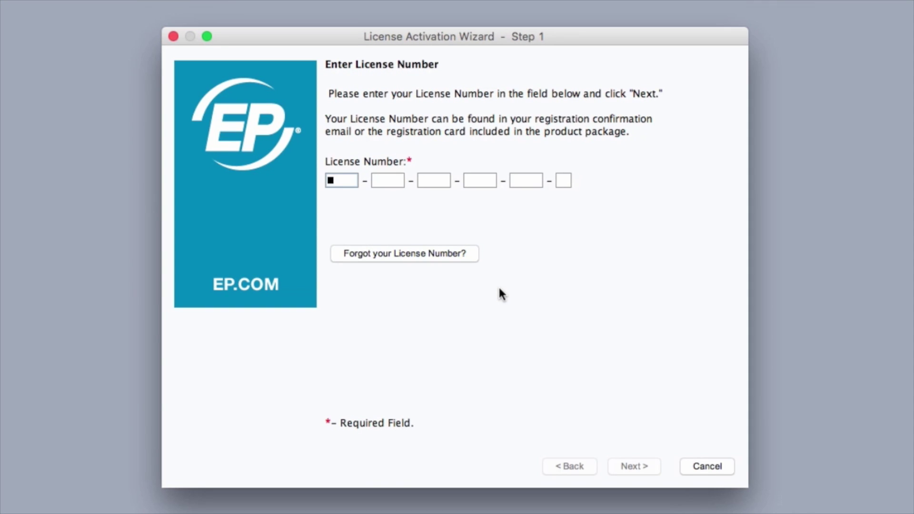
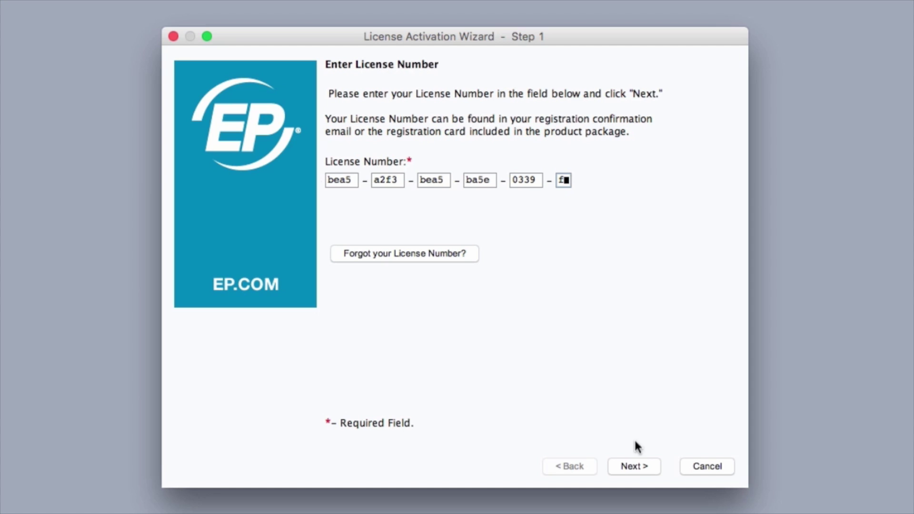
Step: Enter the license number and use the one remaining activation
left_click(633, 467)
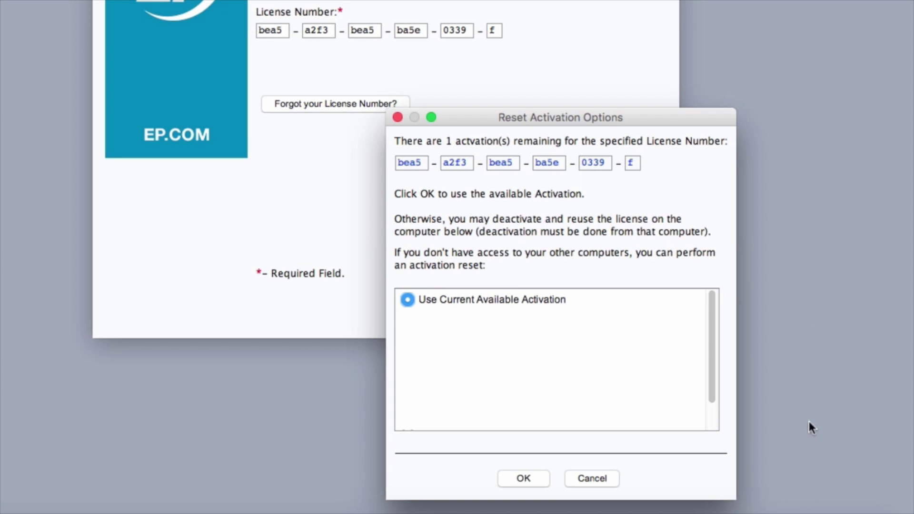
left_click(538, 477)
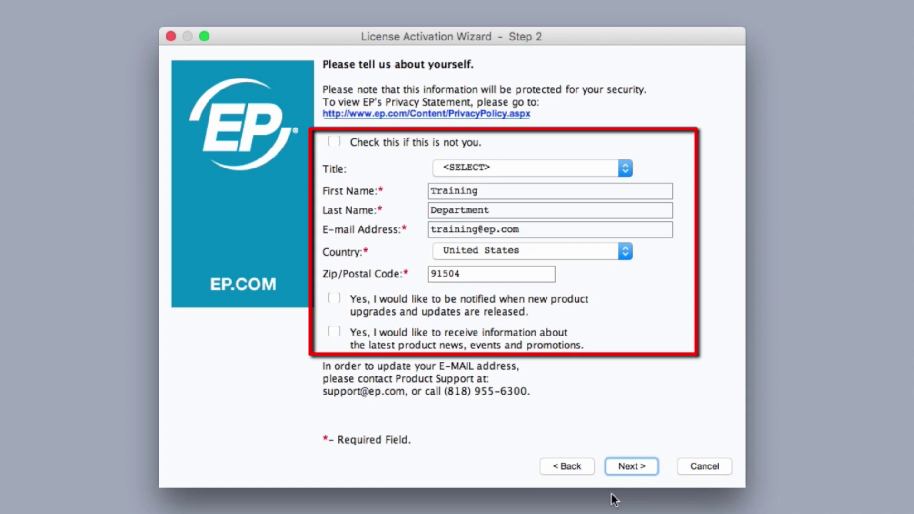
Step: Accept the prefilled personal and contact details to complete activation
left_click(614, 469)
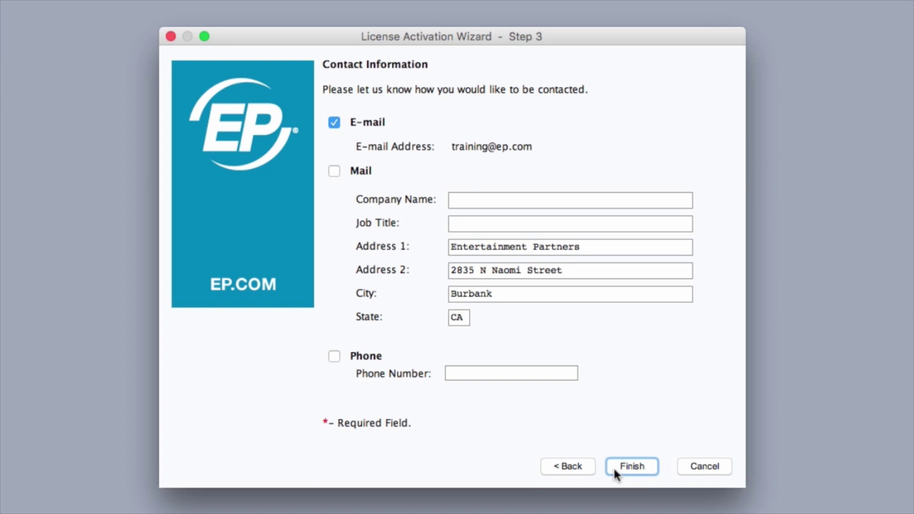
left_click(614, 468)
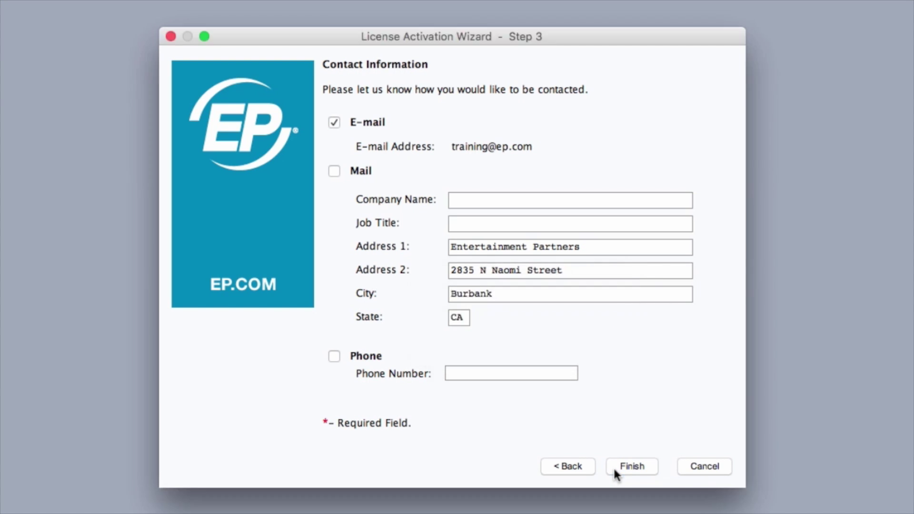